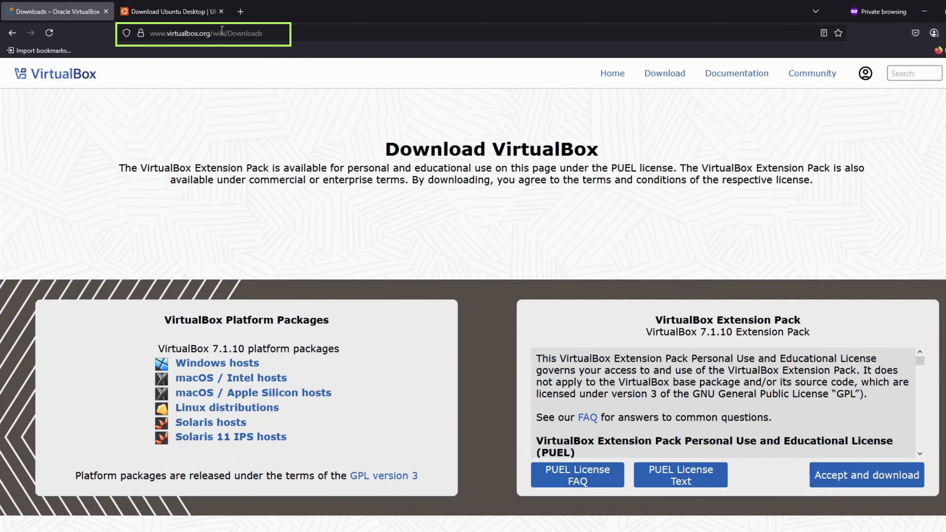
# Step: Download the VirtualBox 7.1.10 platform package for Windows hosts
pyautogui.tripleClick(401, 141)
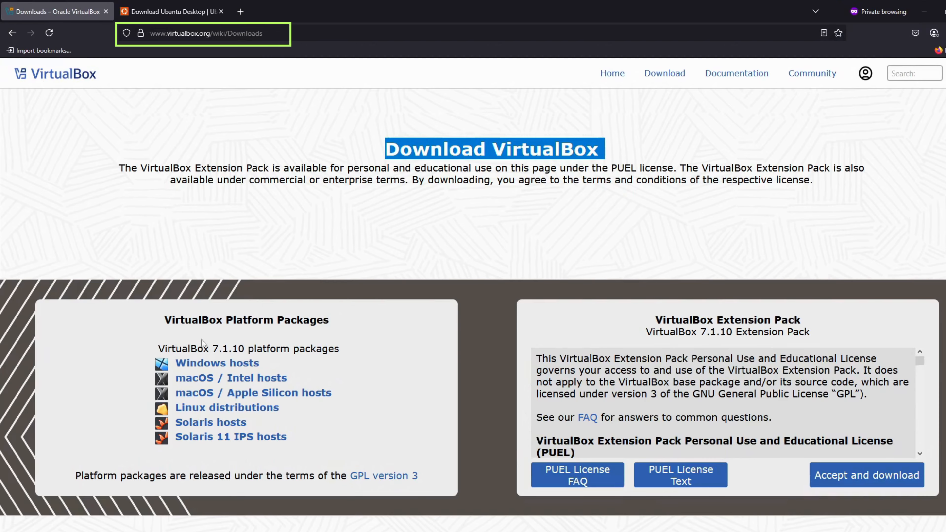
pyautogui.moveTo(198, 348); pyautogui.dragTo(328, 349)
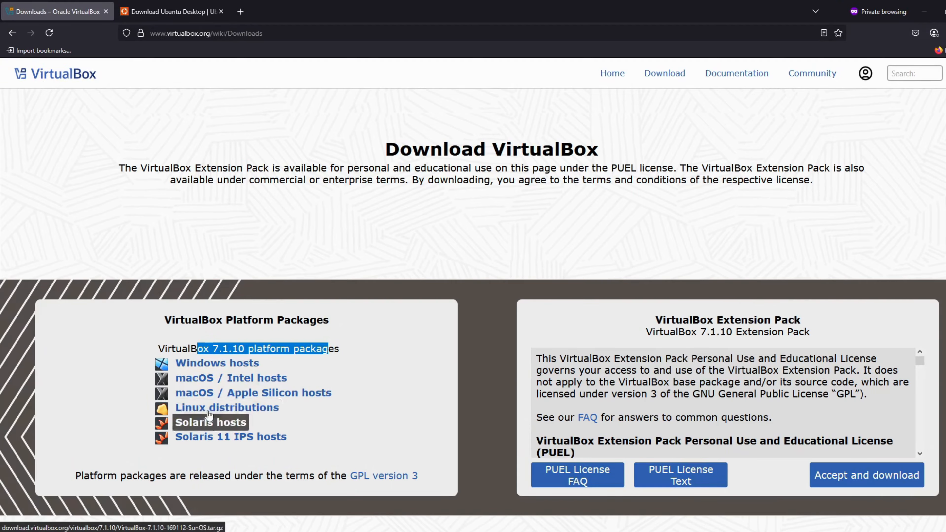
pyautogui.click(210, 367)
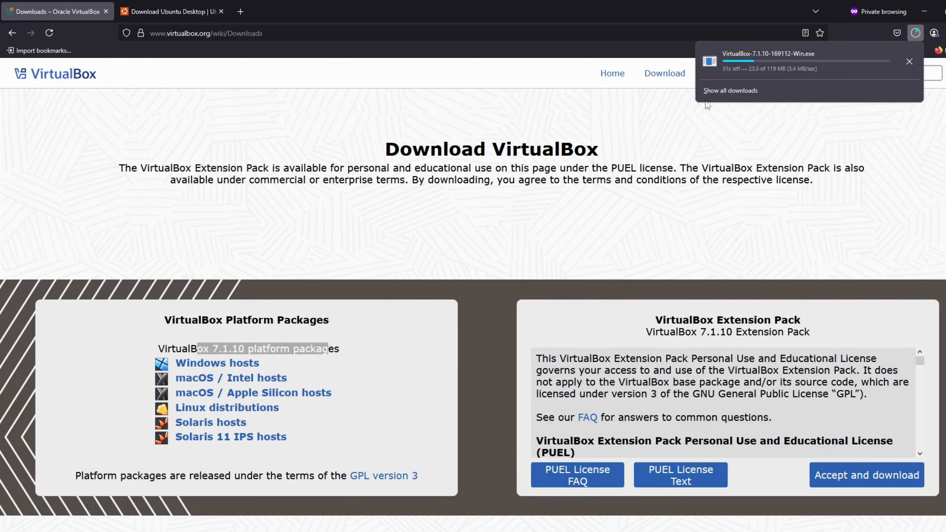
# Step: Download the Ubuntu 24.04.2 LTS desktop image for Intel or AMD 64-bit architecture from the Ubuntu download page
pyautogui.click(168, 13)
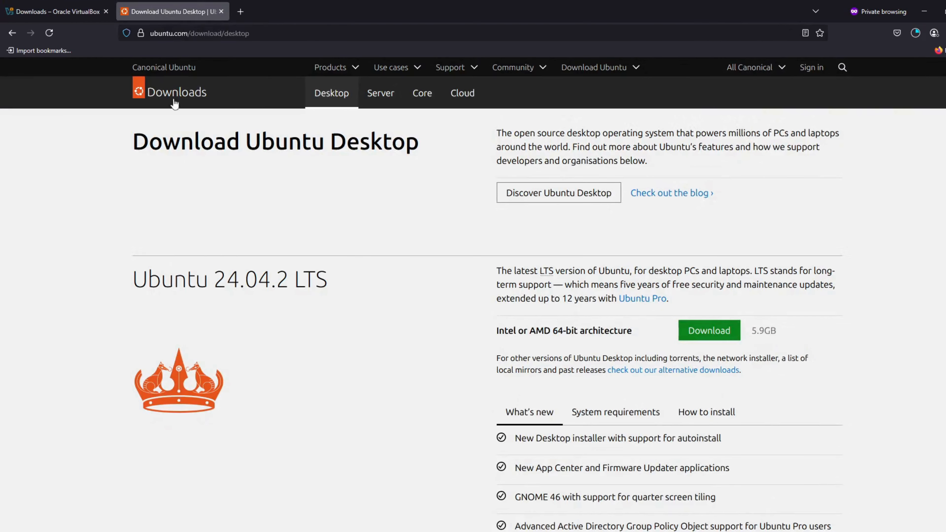
pyautogui.moveTo(135, 142); pyautogui.dragTo(442, 149)
pyautogui.click(442, 150)
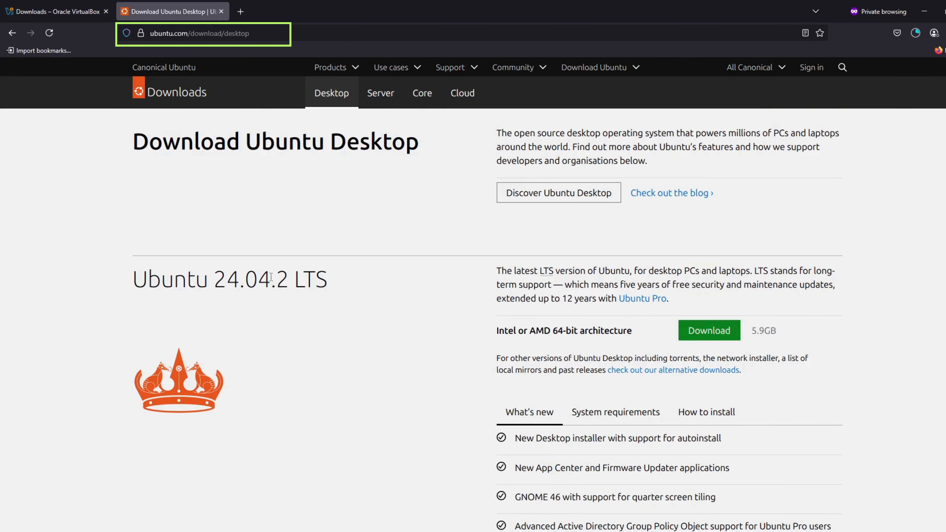
pyautogui.moveTo(290, 282); pyautogui.dragTo(365, 281)
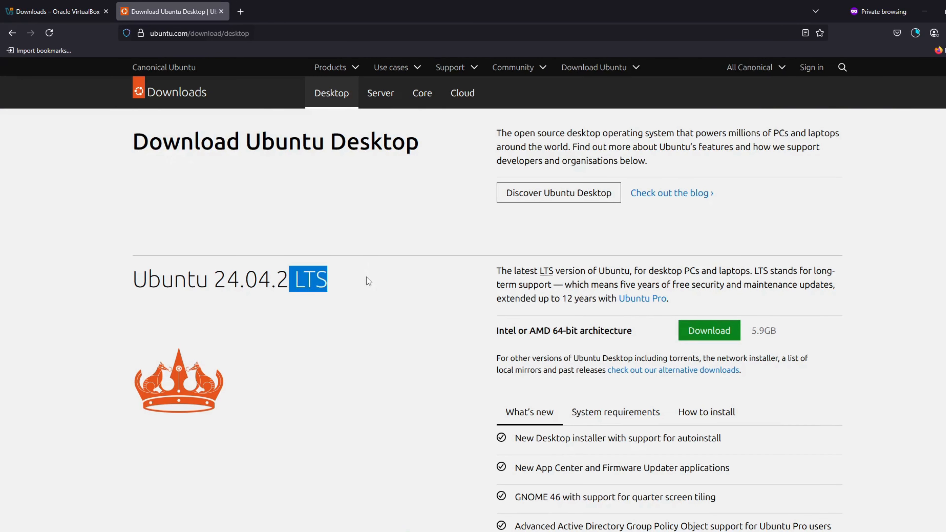
pyautogui.click(366, 281)
pyautogui.moveTo(621, 286); pyautogui.dragTo(840, 290)
pyautogui.moveTo(779, 331); pyautogui.dragTo(750, 331)
pyautogui.click(750, 331)
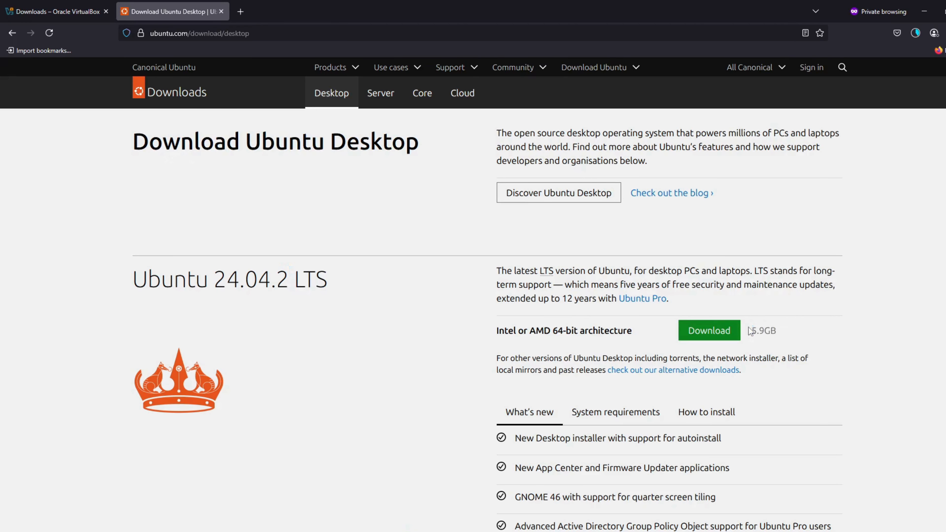
pyautogui.click(711, 333)
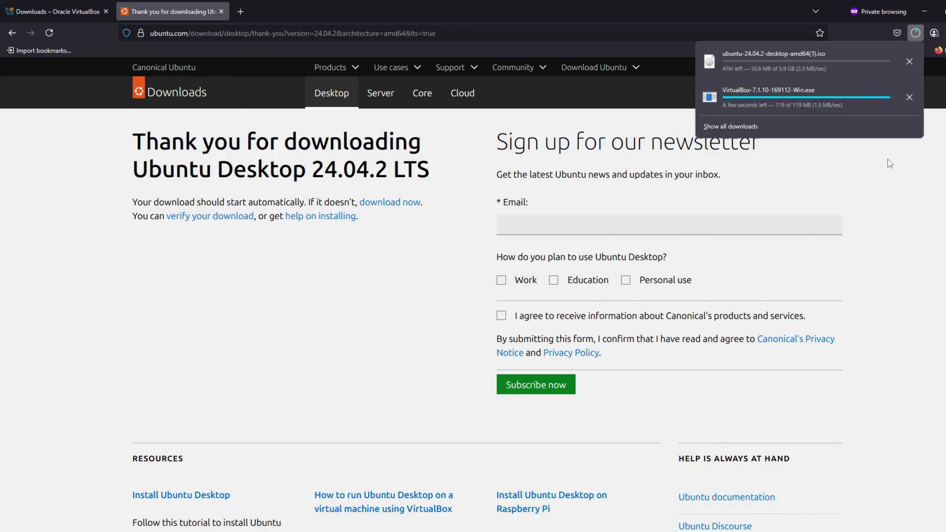
pyautogui.click(749, 91)
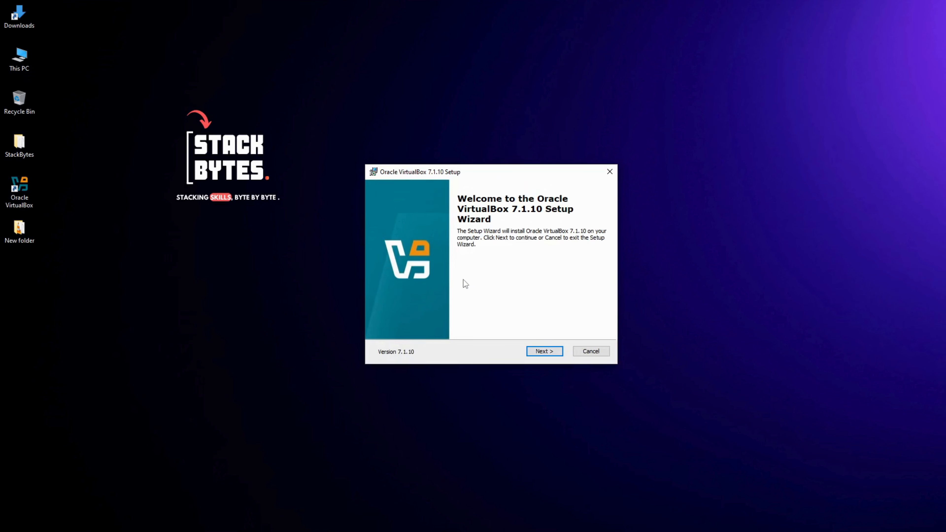
pyautogui.click(543, 351)
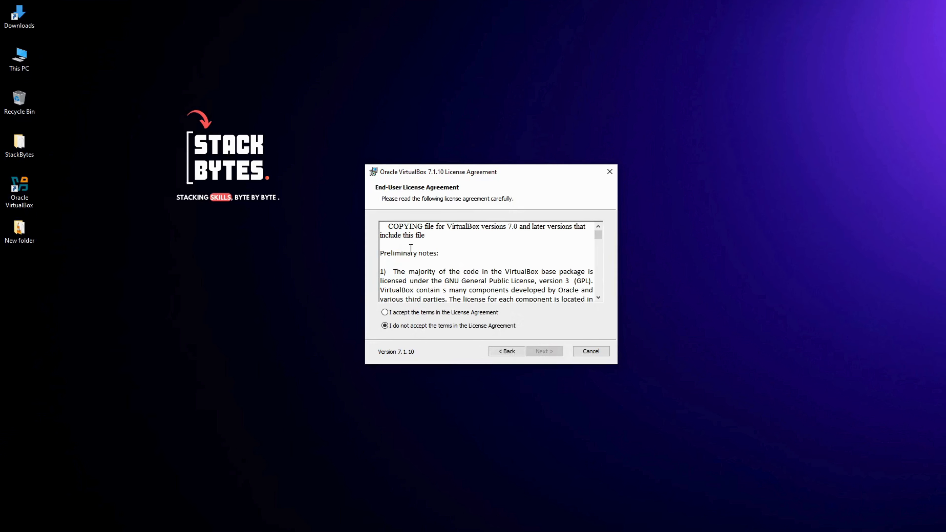
pyautogui.scroll(-2, 444, 262)
pyautogui.click(426, 314)
pyautogui.click(543, 351)
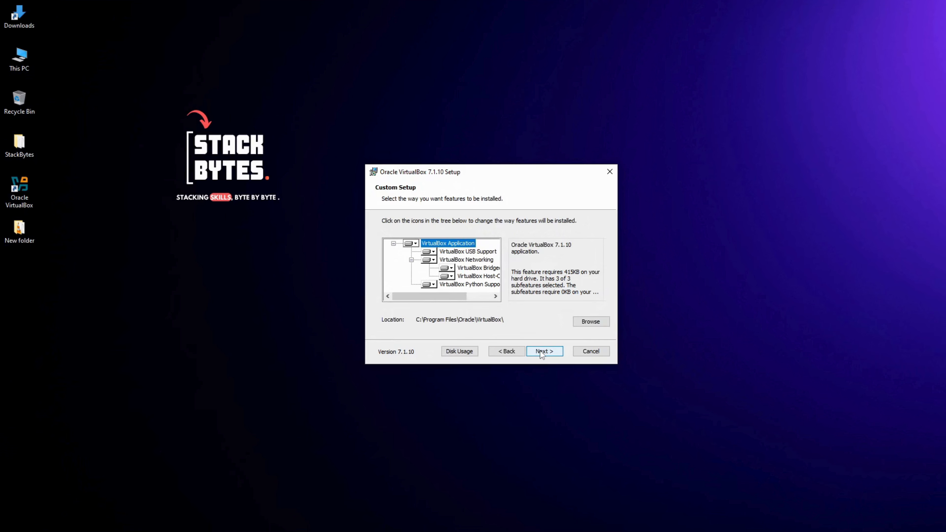
pyautogui.click(582, 350)
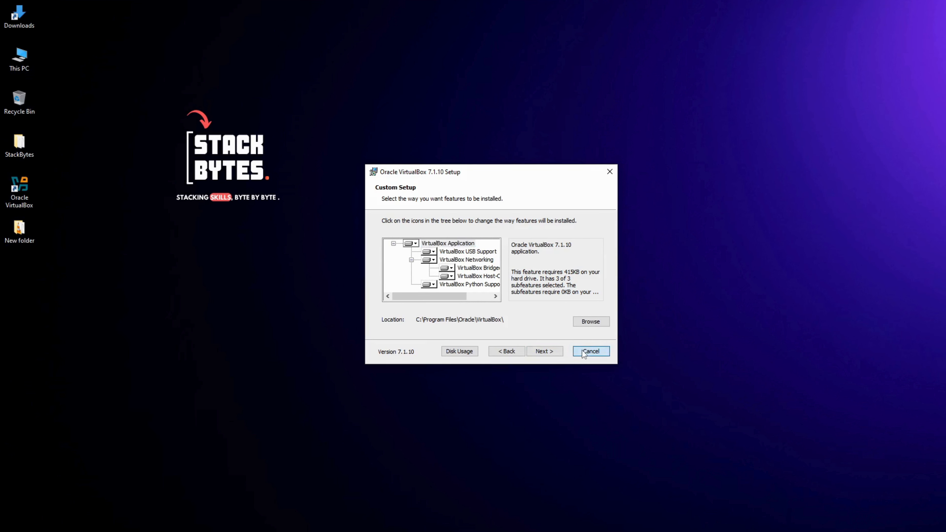
pyautogui.click(472, 290)
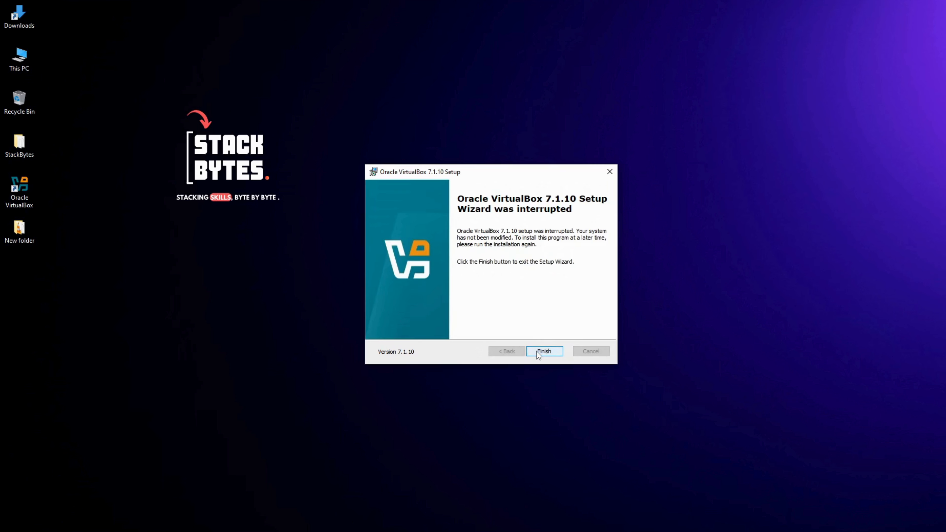
pyautogui.click(537, 351)
# Step: Open Oracle VirtualBox and start a new virtual machine named Ubuntu using the ubuntu-24.04.2-desktop-amd64.iso image
pyautogui.click(34, 197)
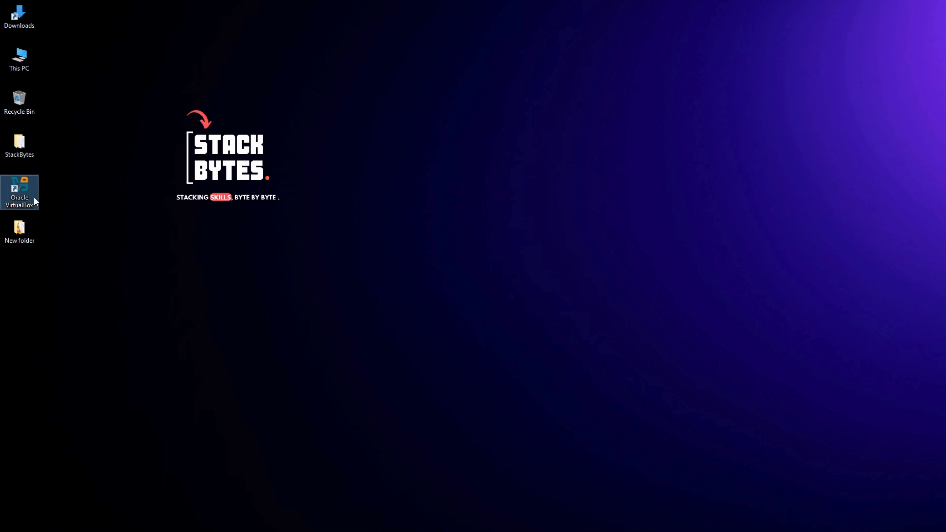
pyautogui.doubleClick(34, 197)
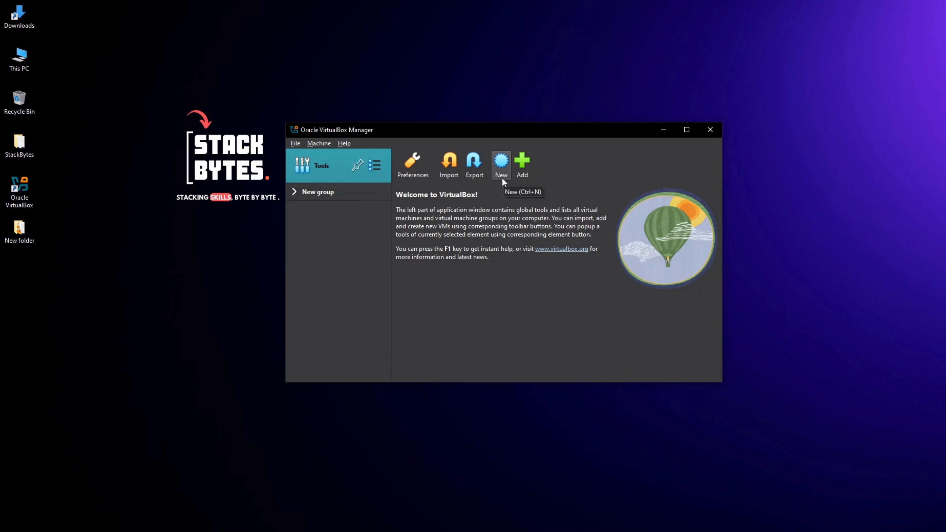
pyautogui.click(501, 170)
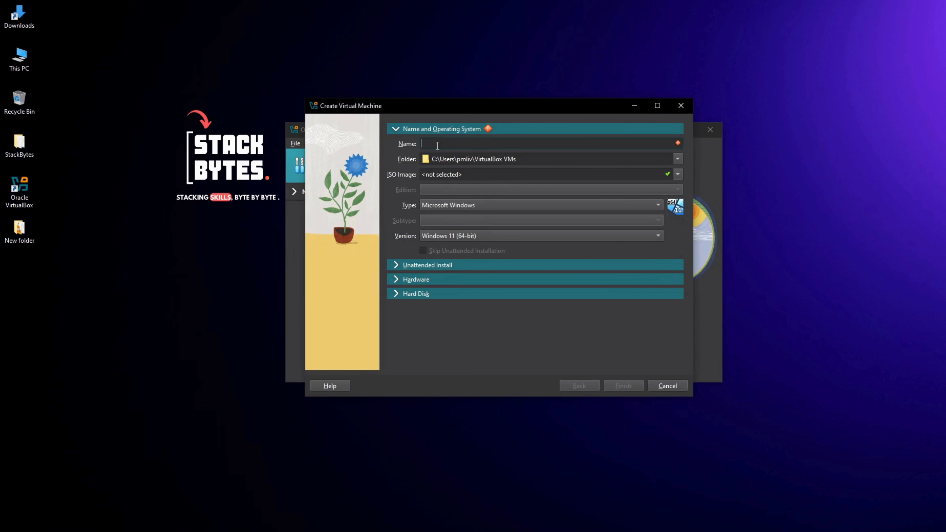
pyautogui.write('Ubuntu')
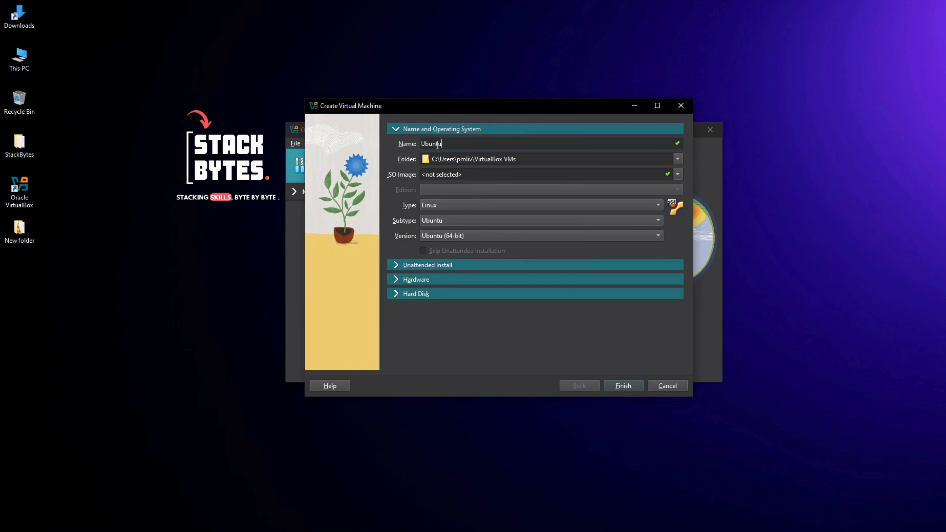
pyautogui.click(678, 175)
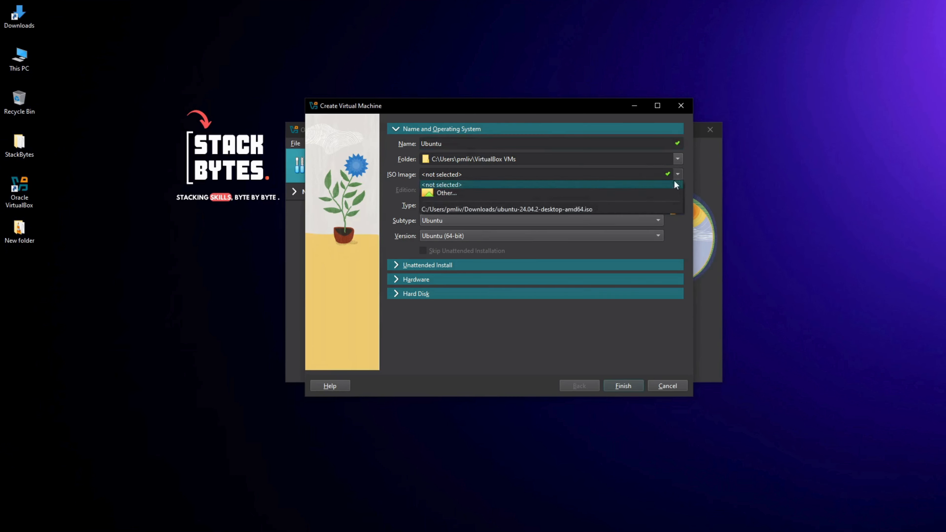
pyautogui.click(640, 210)
pyautogui.moveTo(593, 175); pyautogui.dragTo(496, 175)
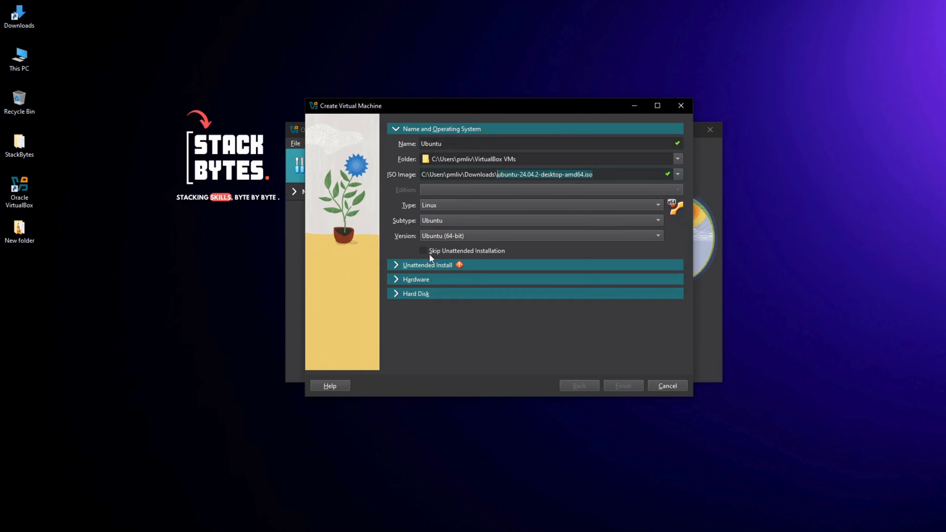
# Step: Set the unattended install username to stackbytes and enter the account password in both password fields
pyautogui.click(396, 265)
pyautogui.click(461, 176)
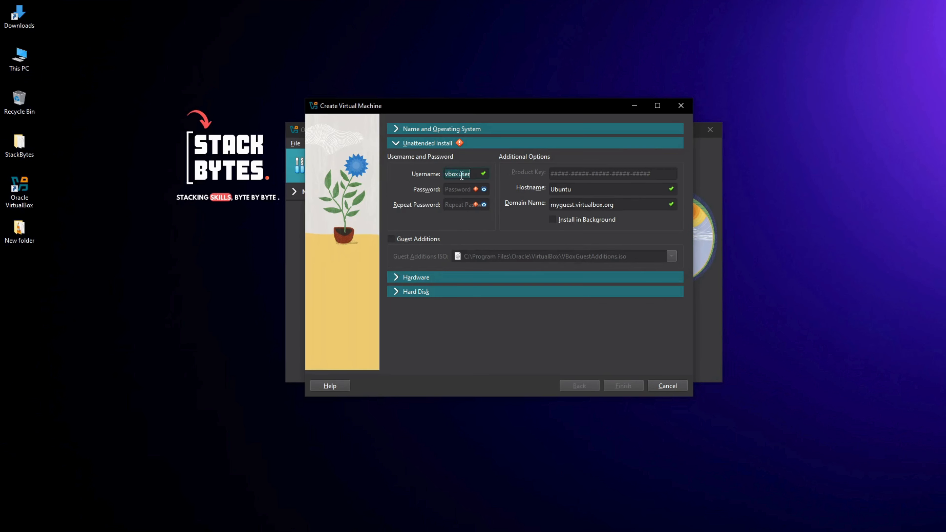
pyautogui.write('stackbytes')
pyautogui.press('Tab')
pyautogui.write('12345')
pyautogui.click(458, 203)
pyautogui.write('12345')
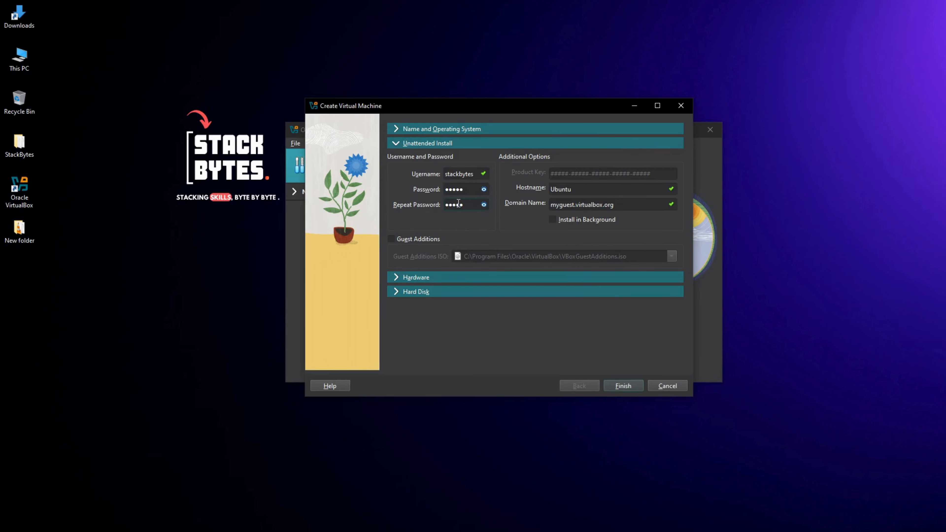
# Step: Set the virtual machine's base memory to 6144 MB in the hardware settings
pyautogui.click(396, 280)
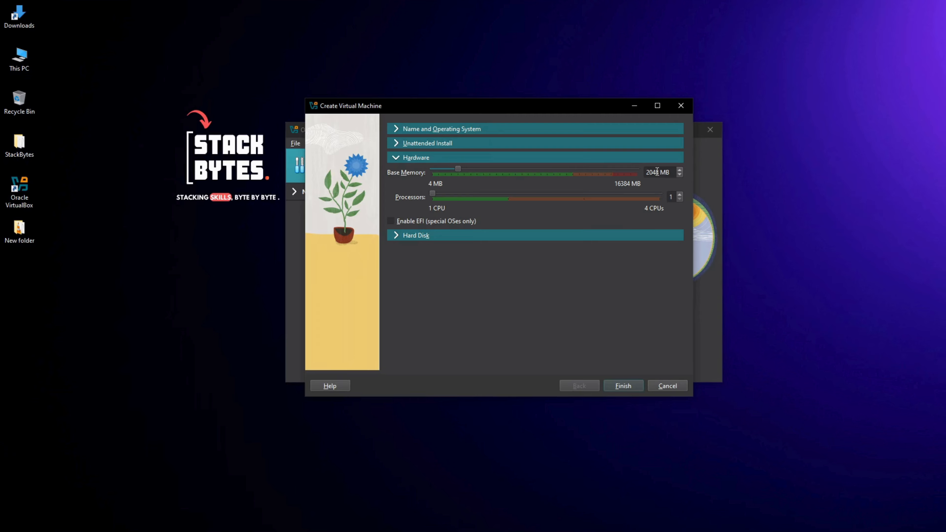
pyautogui.moveTo(460, 170); pyautogui.dragTo(535, 171)
pyautogui.moveTo(669, 173); pyautogui.dragTo(644, 173)
pyautogui.write('6144')
pyautogui.press('Return')
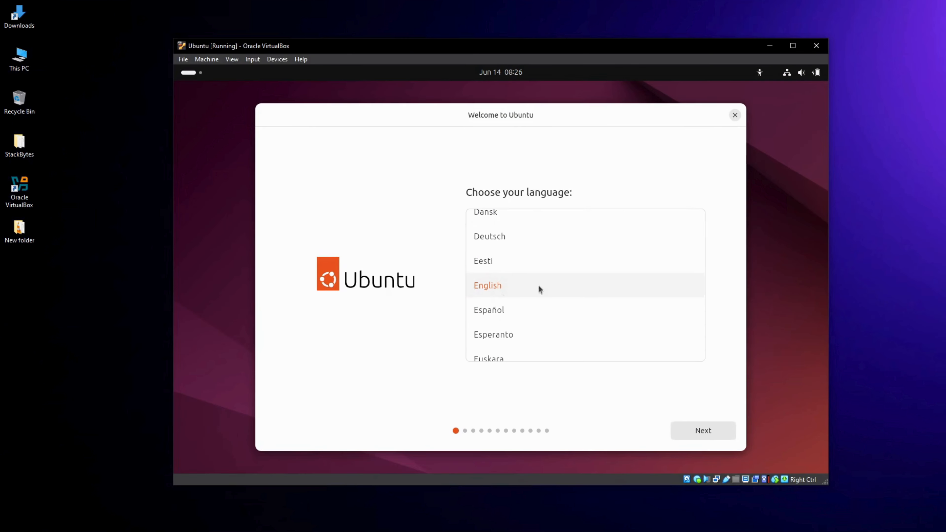
# Step: Accept English as the installer language, default accessibility options, the English (US) keyboard layout and the wired internet connection
pyautogui.click(706, 432)
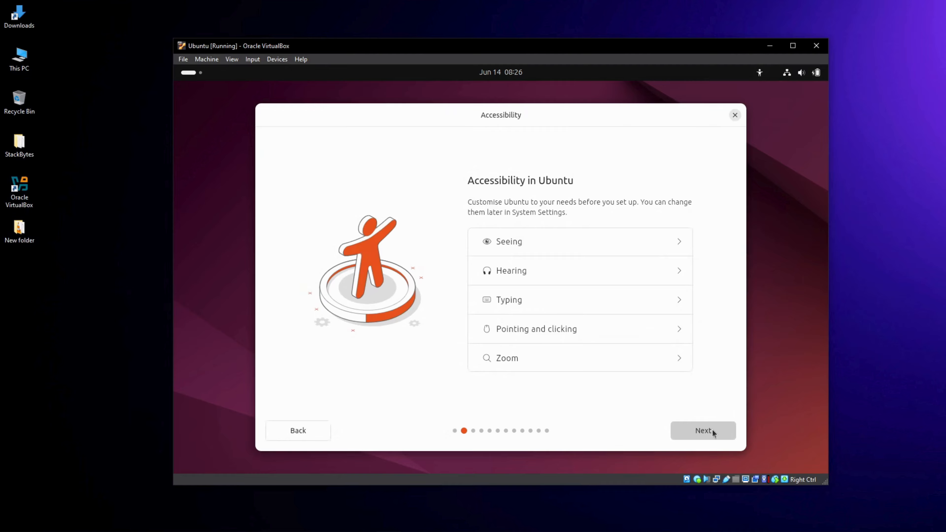
pyautogui.click(712, 429)
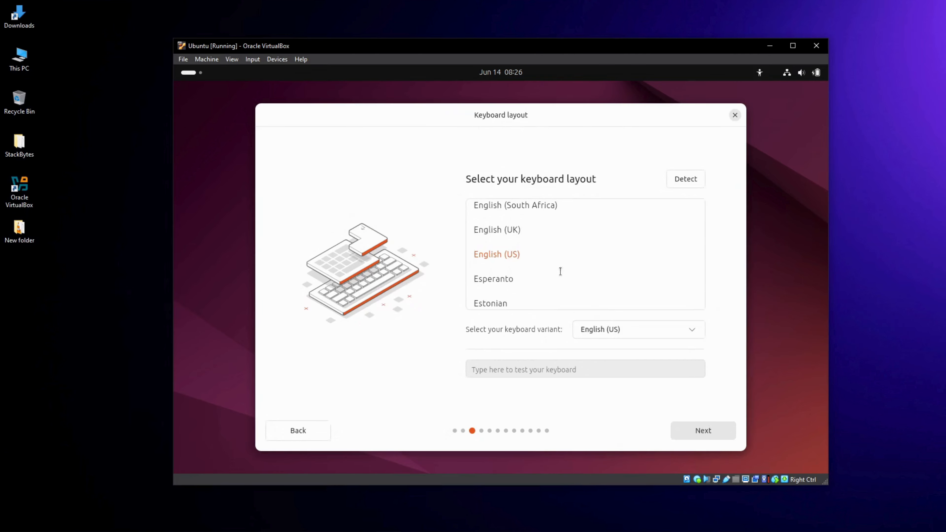
pyautogui.click(693, 427)
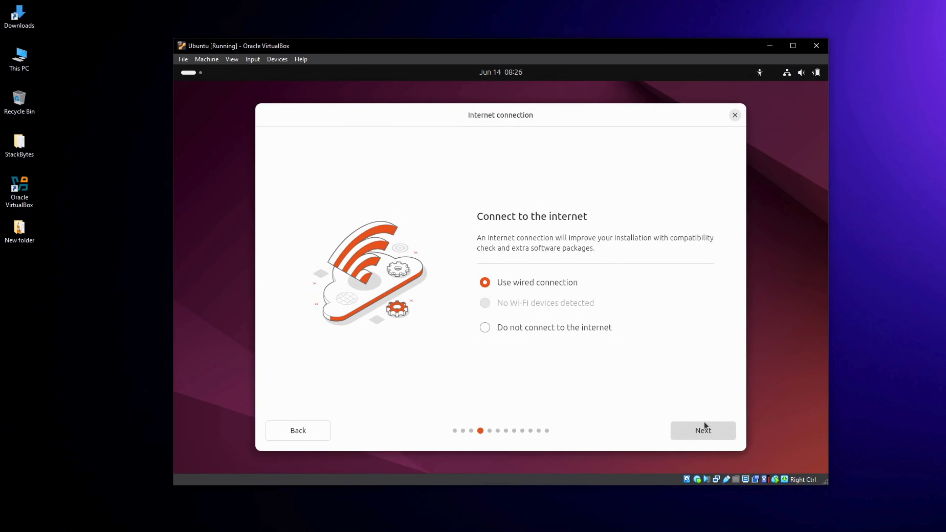
pyautogui.click(704, 422)
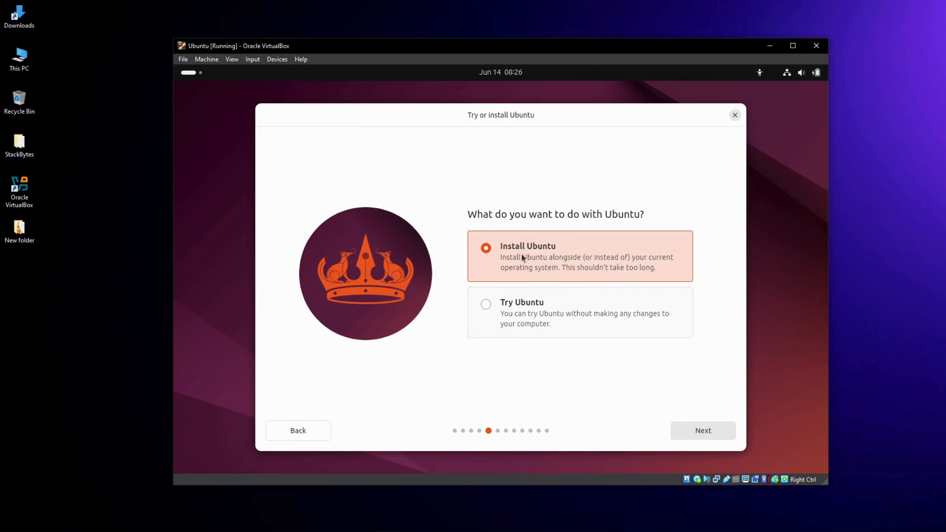
# Step: Choose an interactive Ubuntu installation with the default app selection, no proprietary software, and the option to erase the disk
pyautogui.click(695, 426)
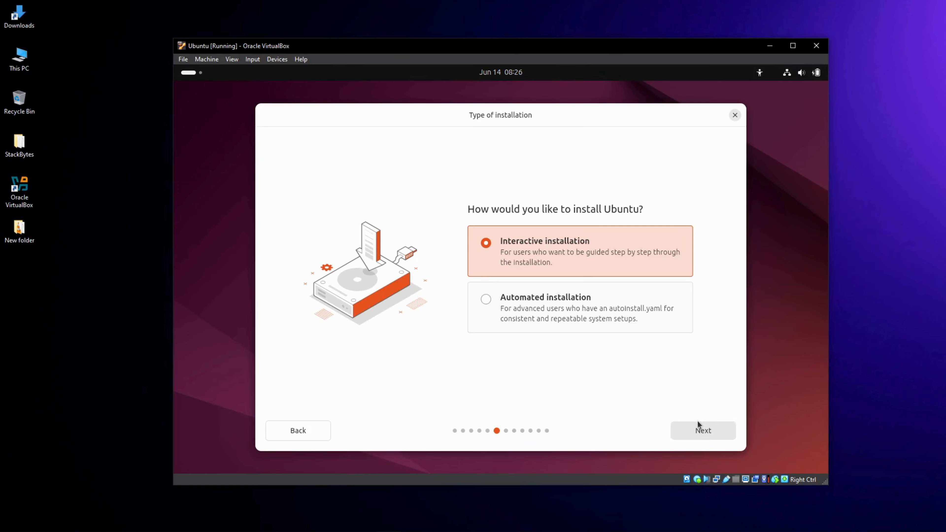
pyautogui.click(697, 431)
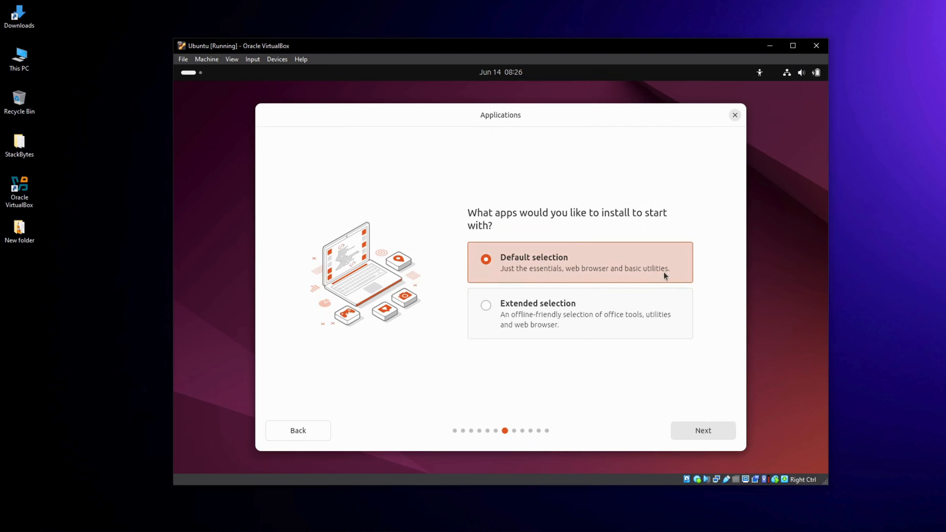
pyautogui.click(686, 434)
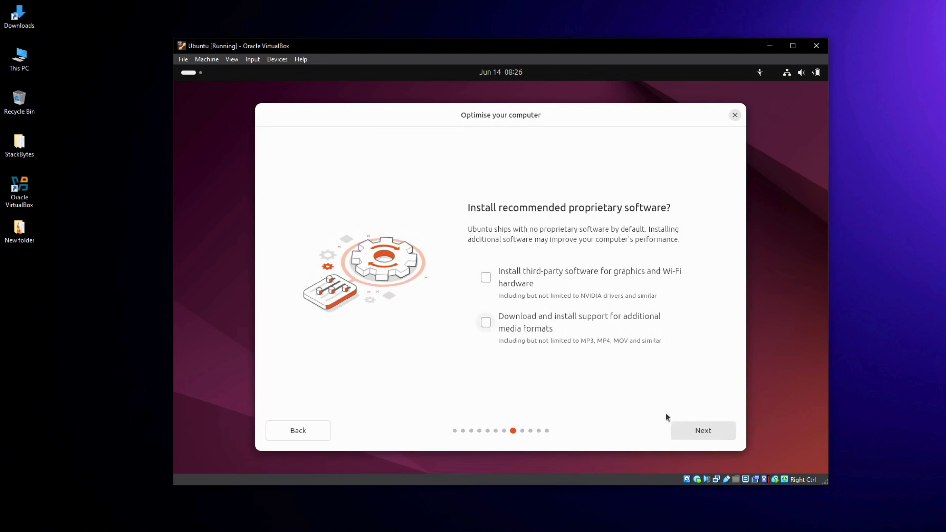
pyautogui.click(695, 430)
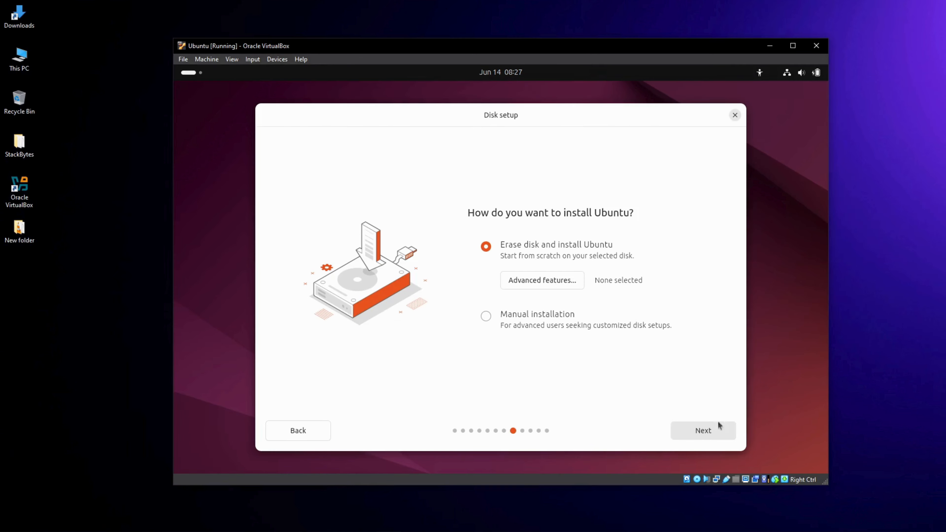
pyautogui.click(720, 429)
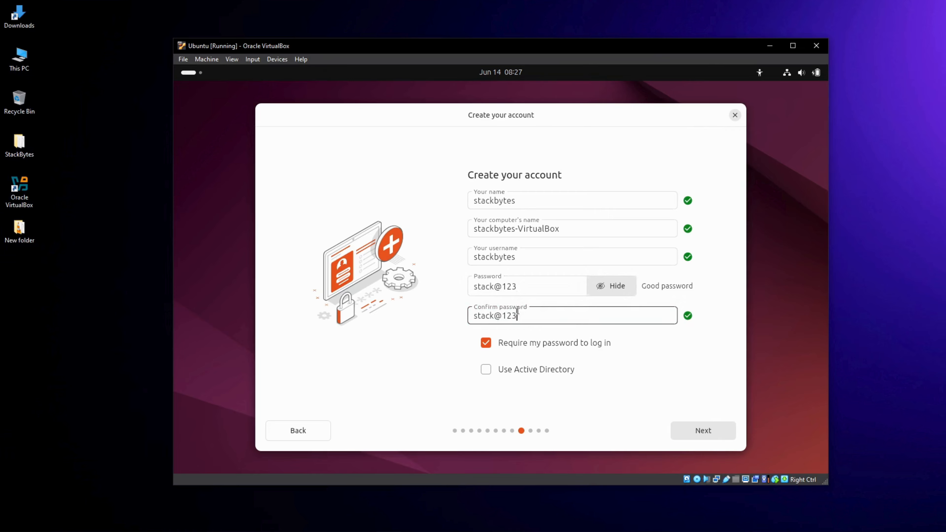
# Step: Confirm the stackbytes account details and the Asia/Kolkata timezone, and start the Ubuntu installation
pyautogui.click(693, 427)
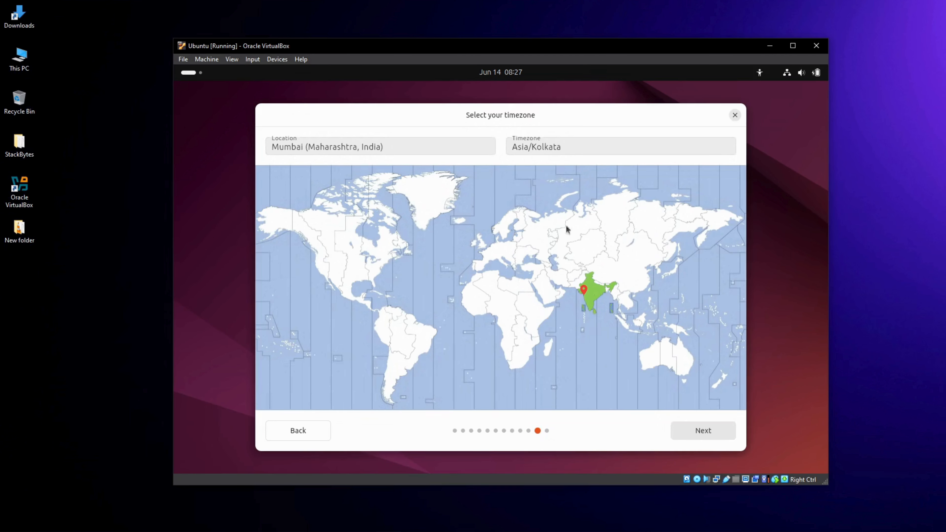
pyautogui.click(692, 430)
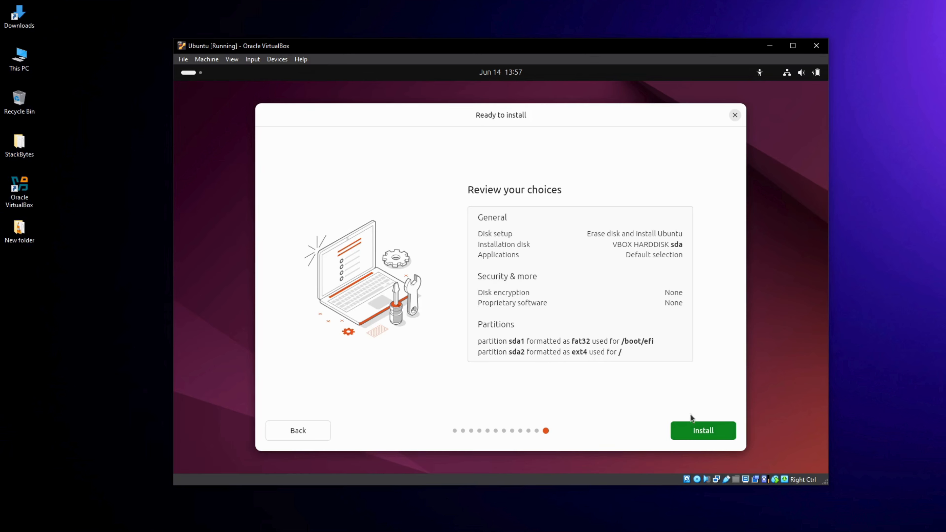
pyautogui.click(705, 429)
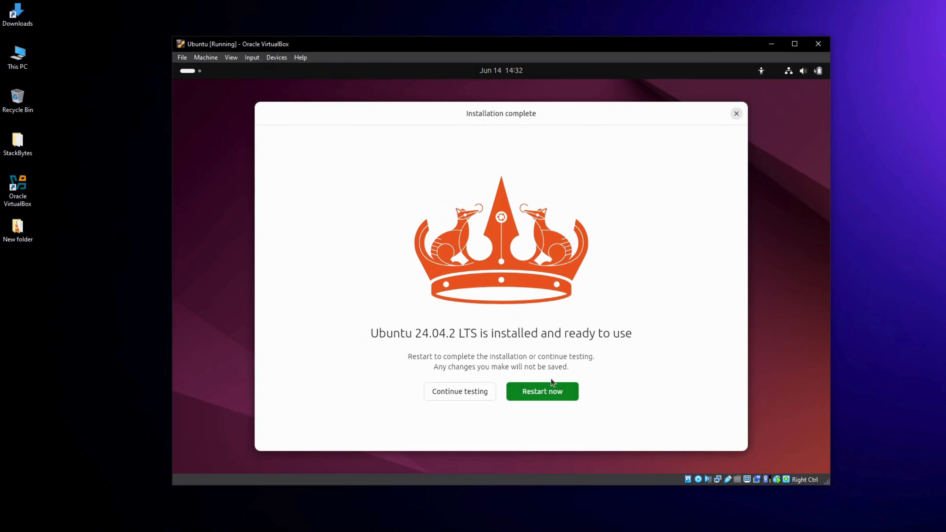
# Step: Restart the virtual machine after the installation and log in to the stackbytes account with its password
pyautogui.click(541, 396)
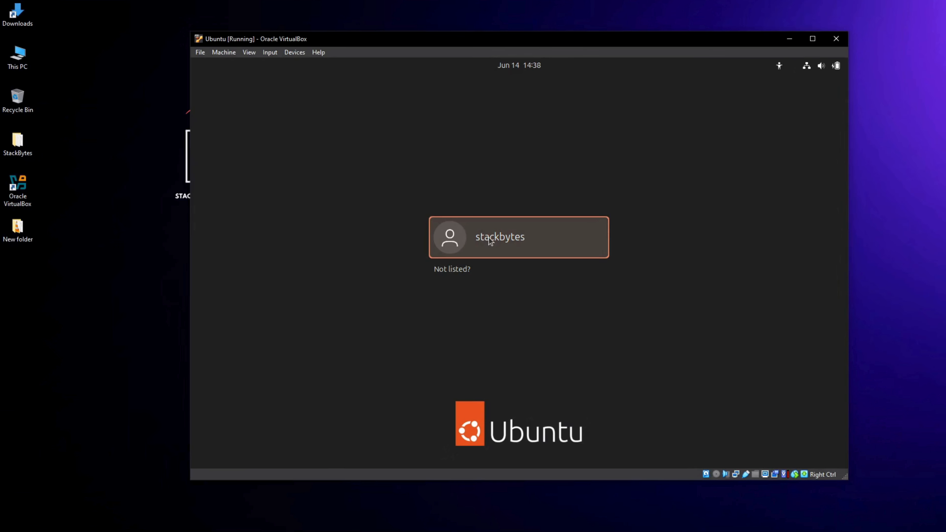
pyautogui.click(489, 239)
pyautogui.hotkey('ctrl', 'v')
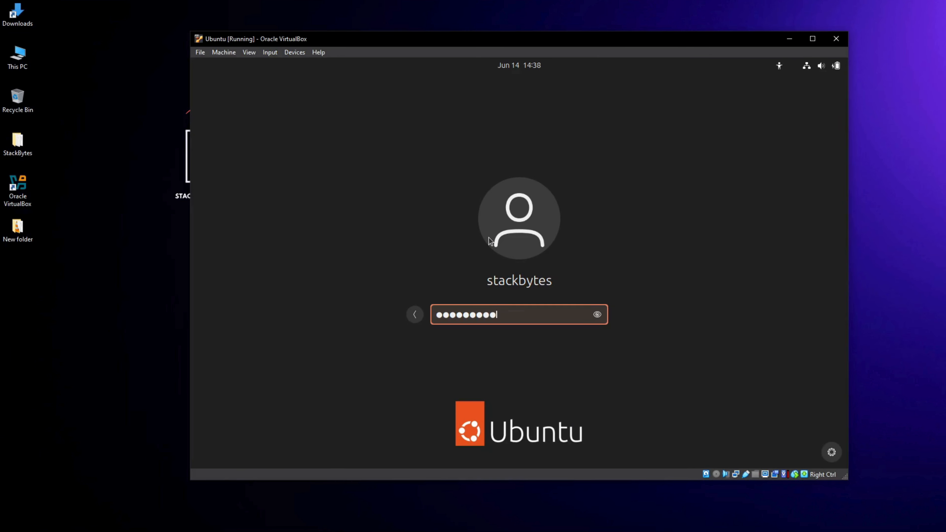
pyautogui.press('Return')
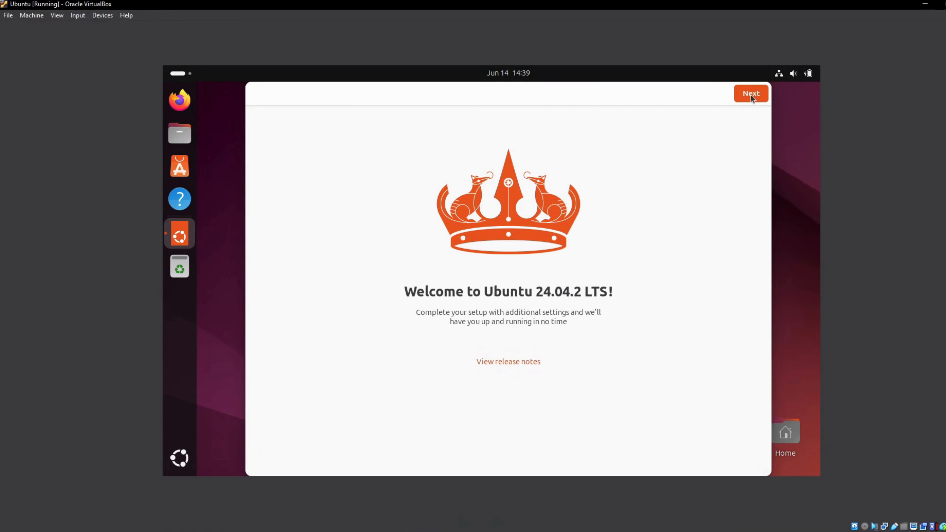
# Step: Complete the Ubuntu welcome setup, skipping Ubuntu Pro for now and installing no additional applications
pyautogui.click(751, 94)
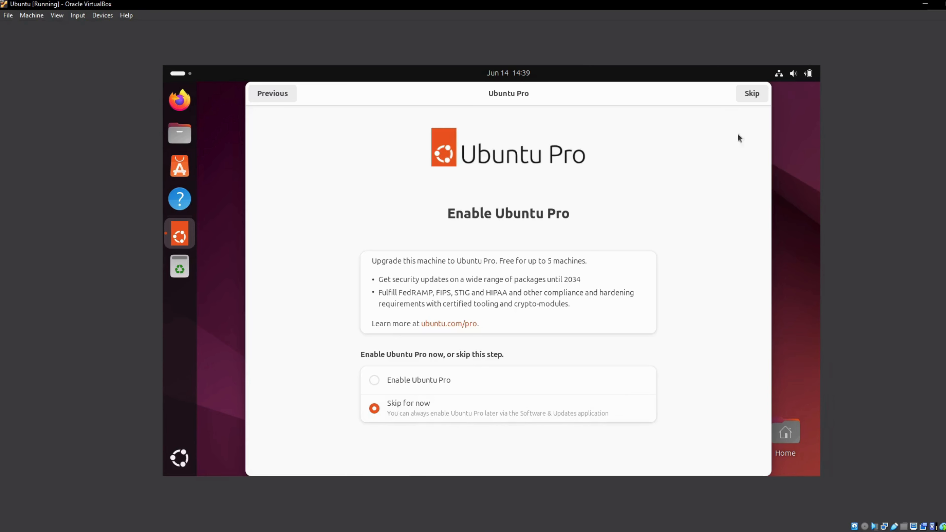
pyautogui.click(750, 96)
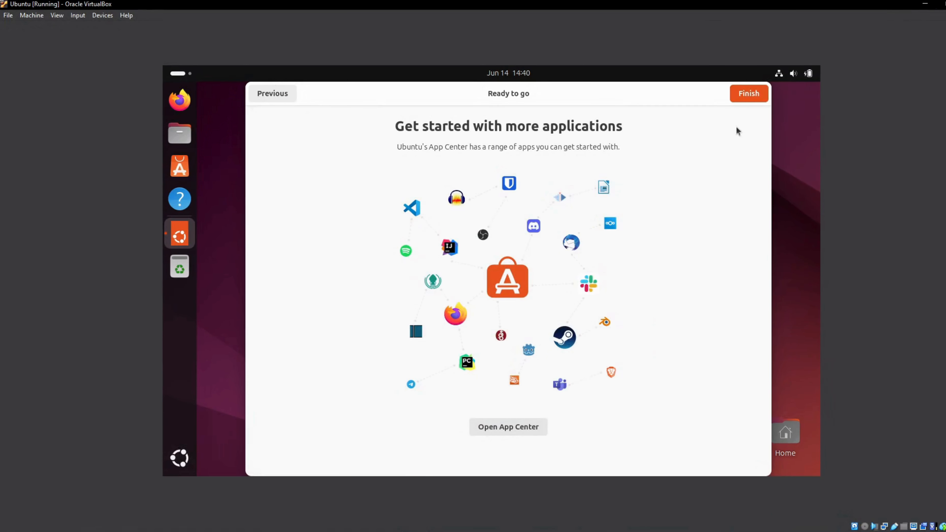
pyautogui.click(746, 95)
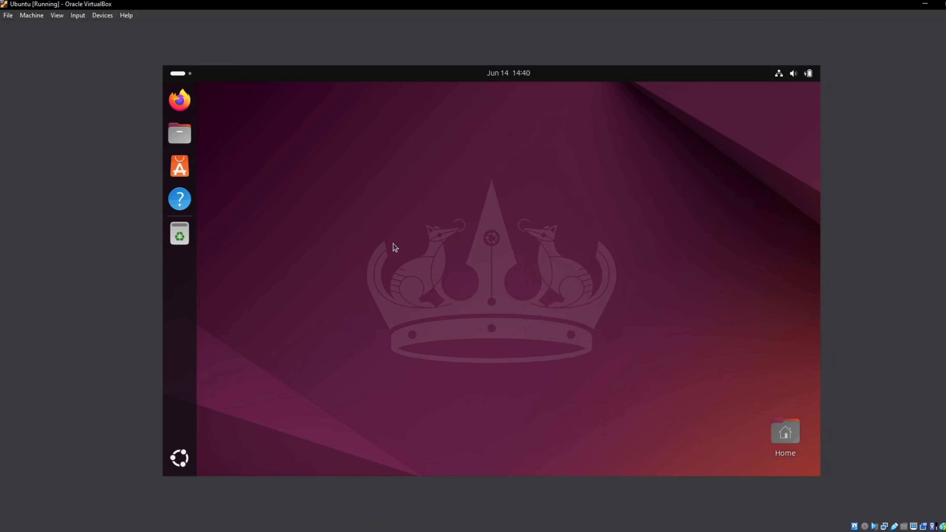
# Step: Open a terminal in the Desktop folder and move its window toward the middle of the Ubuntu desktop
pyautogui.rightClick(446, 172)
pyautogui.click(484, 298)
pyautogui.moveTo(431, 98); pyautogui.dragTo(513, 141)
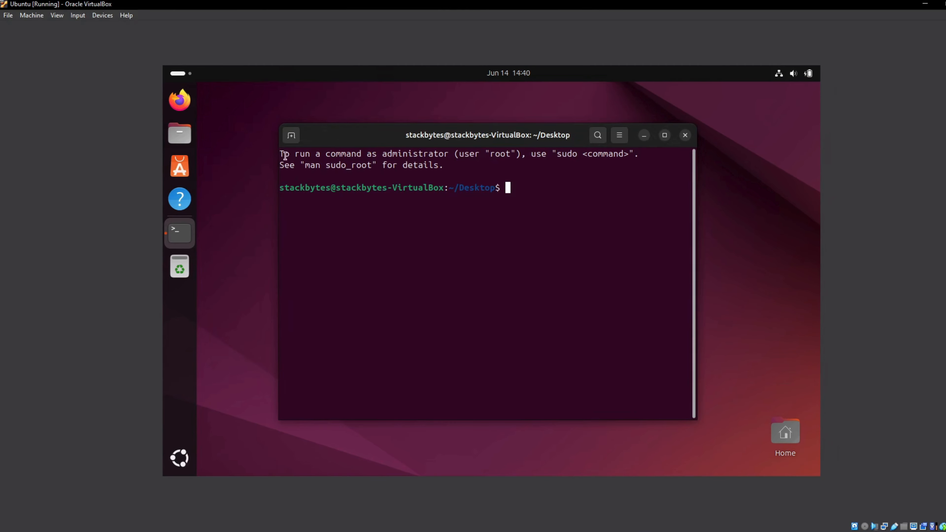
pyautogui.moveTo(284, 153); pyautogui.dragTo(593, 171)
pyautogui.click(593, 170)
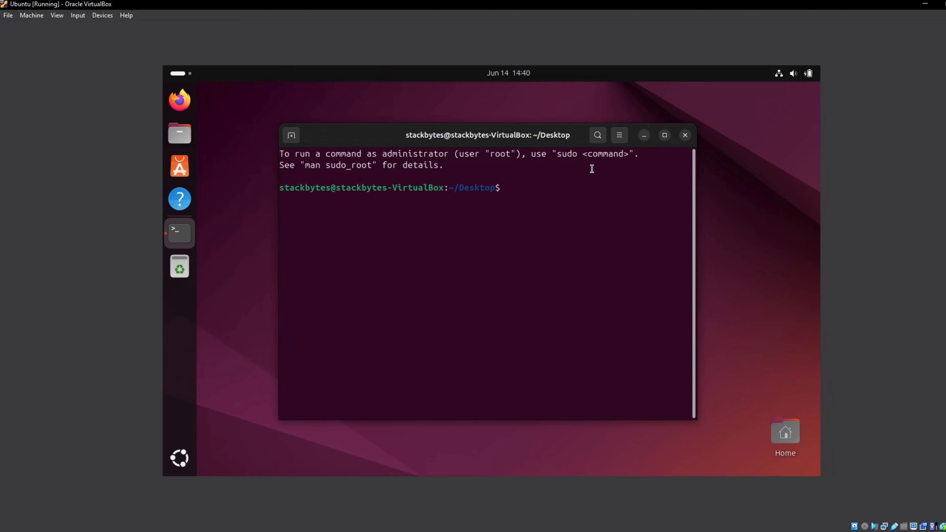